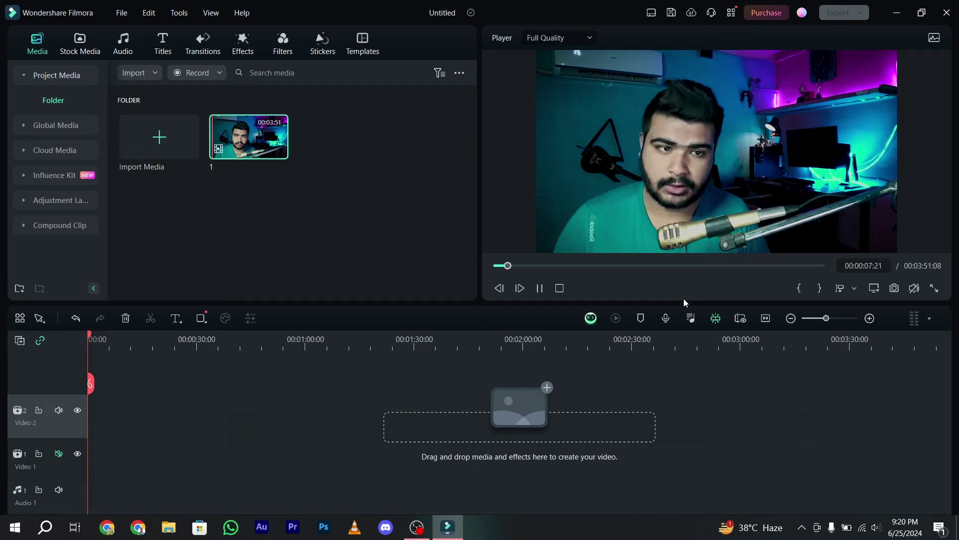
Place media clip 1 at the start of the Video 1 track, and detach and delete its audio
key(space)
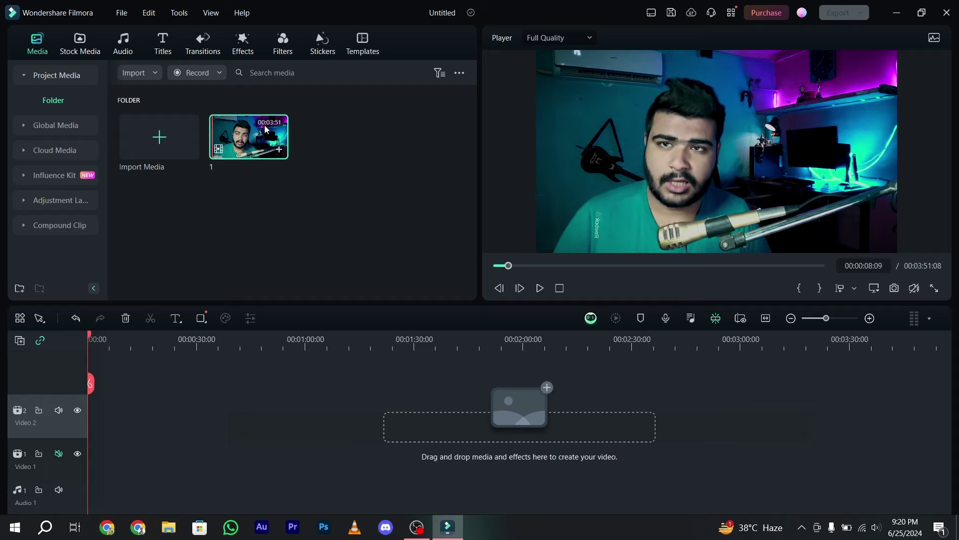
drag(240, 139, 160, 455)
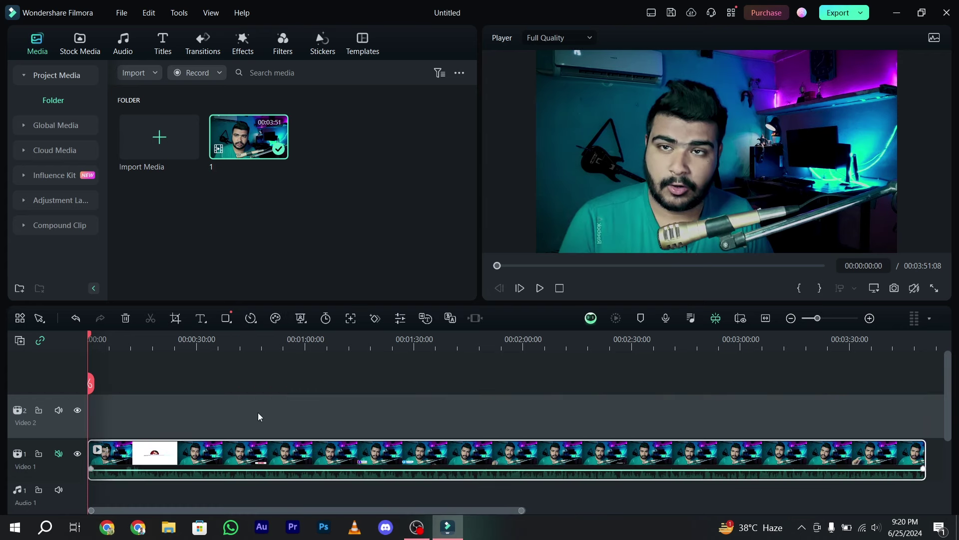
click(253, 334)
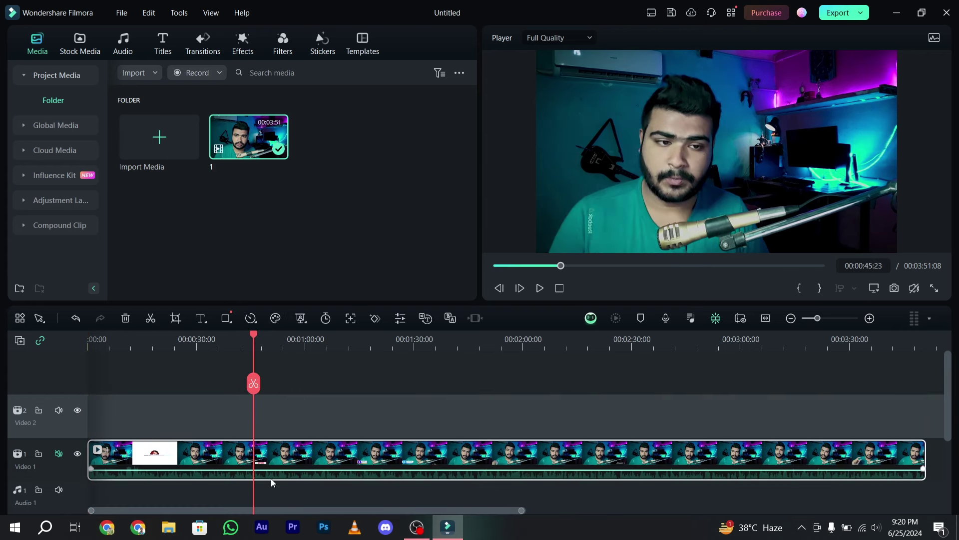
right_click(291, 462)
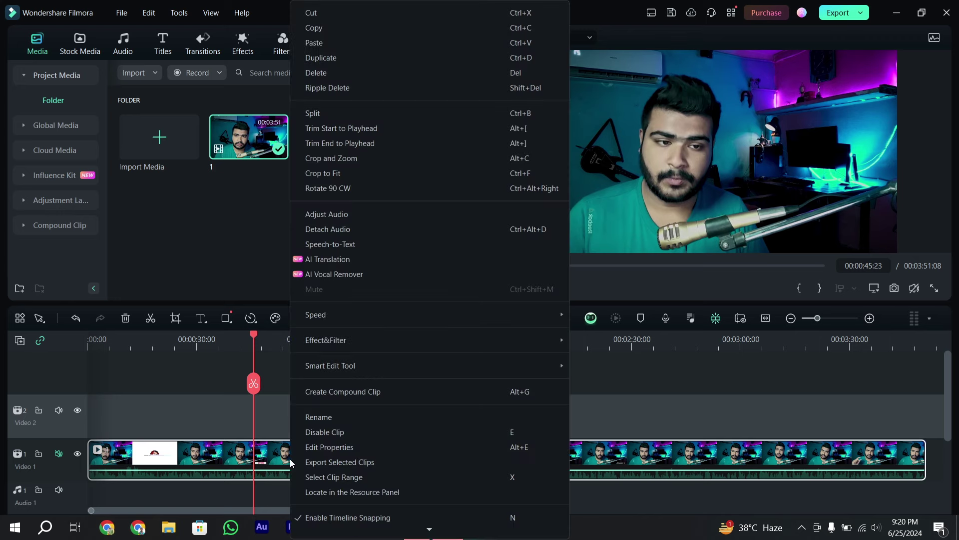
click(330, 224)
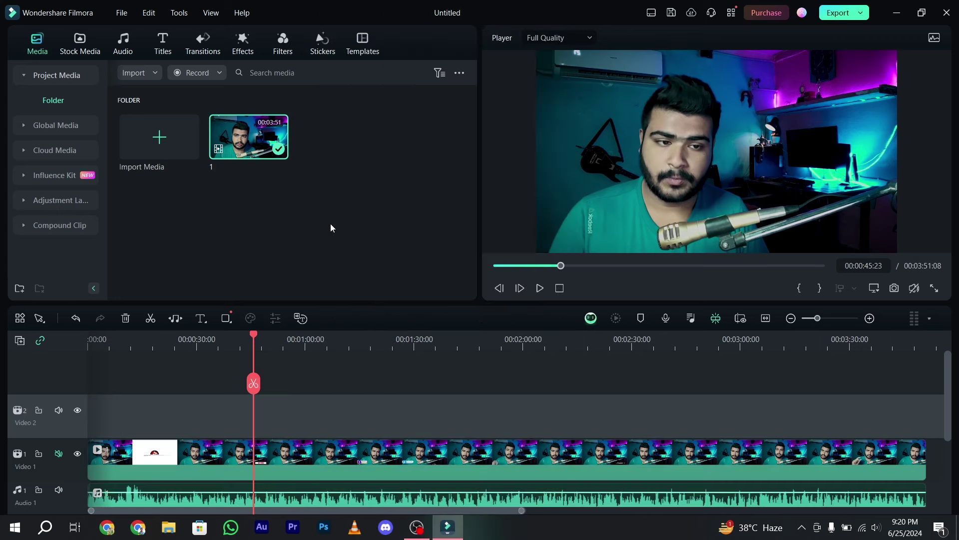
click(338, 501)
key(Delete)
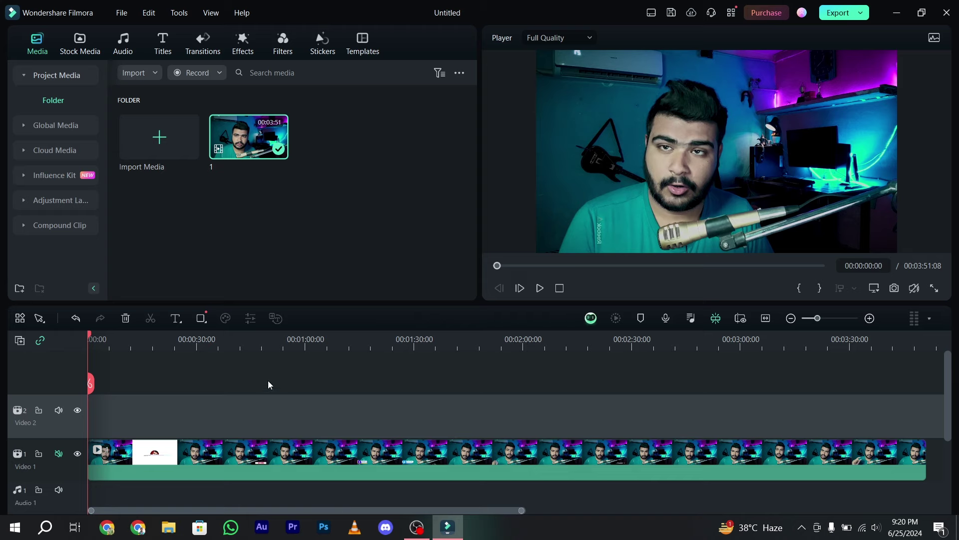
Split the video clip at 00:00:46:19 and again at 00:01:00:28
click(256, 342)
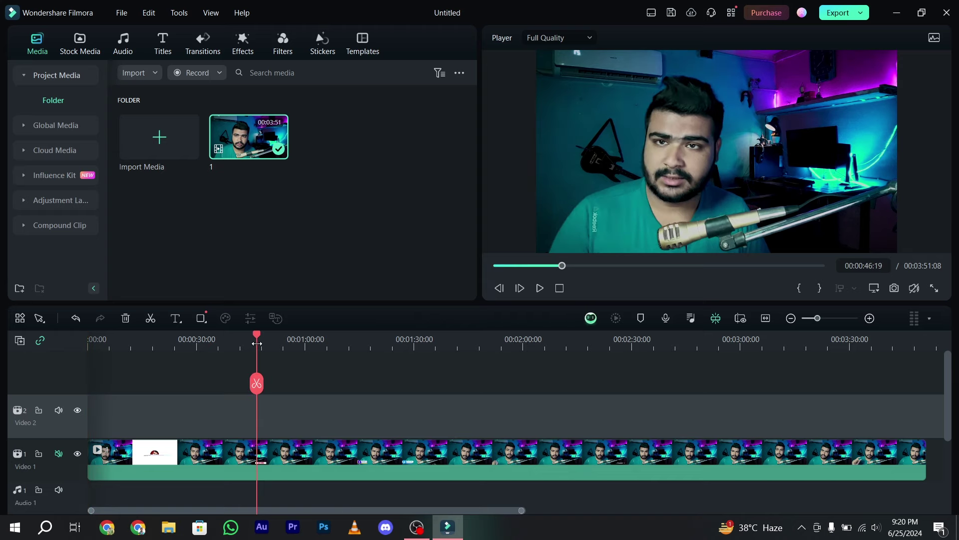
click(257, 384)
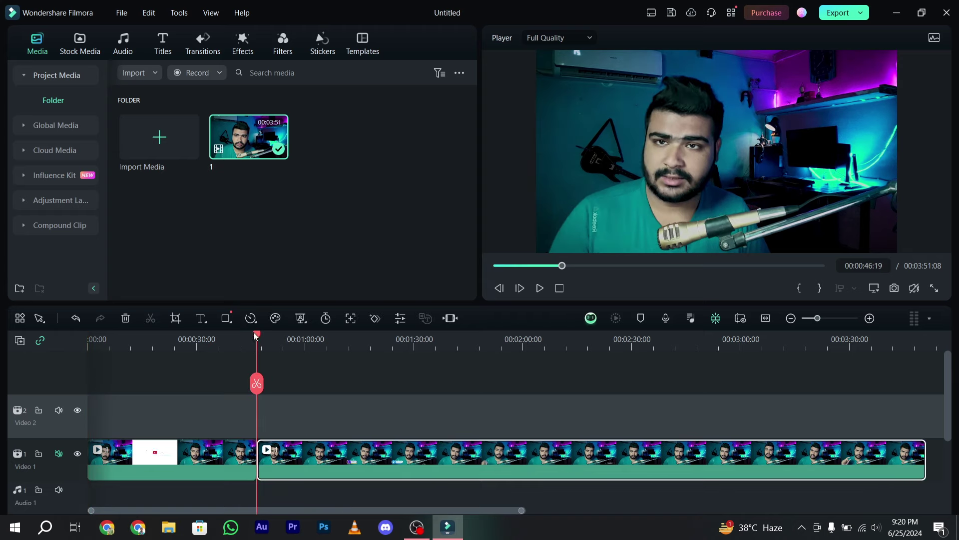
drag(256, 336, 309, 345)
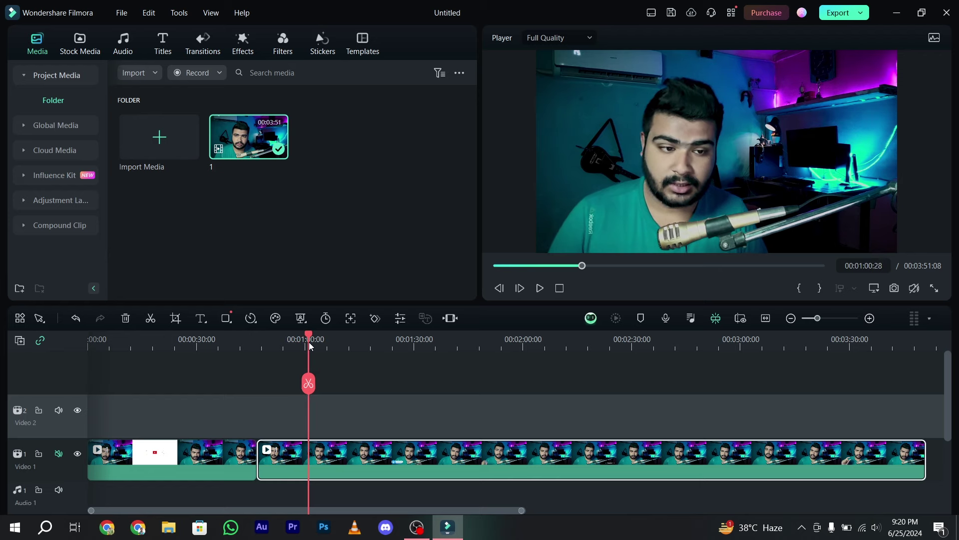
click(309, 383)
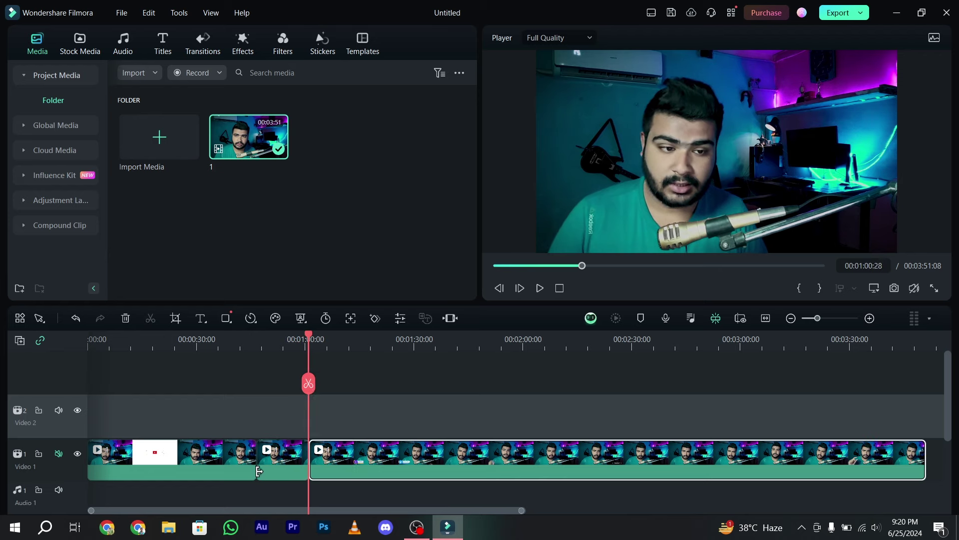
Delete the first and last segments of the split clip, keeping only the short middle one
click(245, 459)
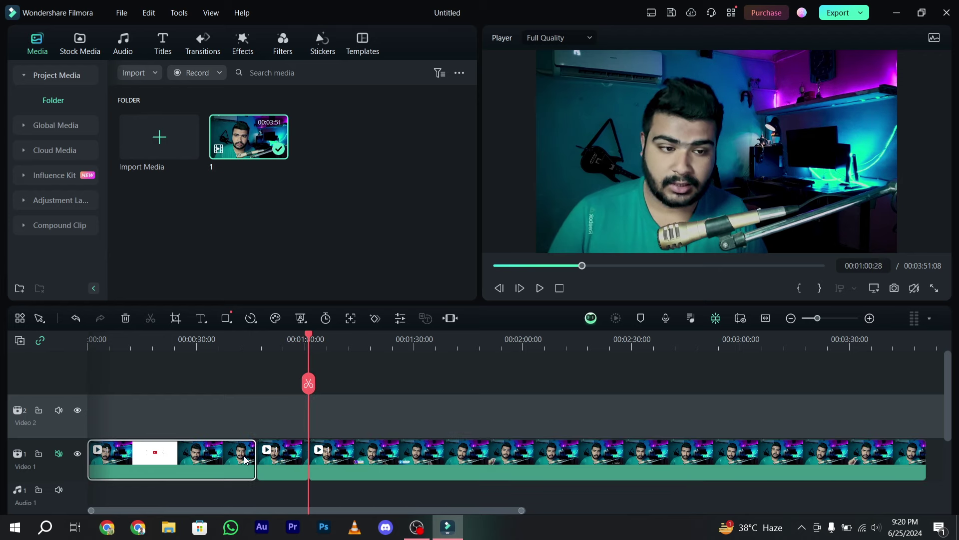
key(Delete)
click(227, 460)
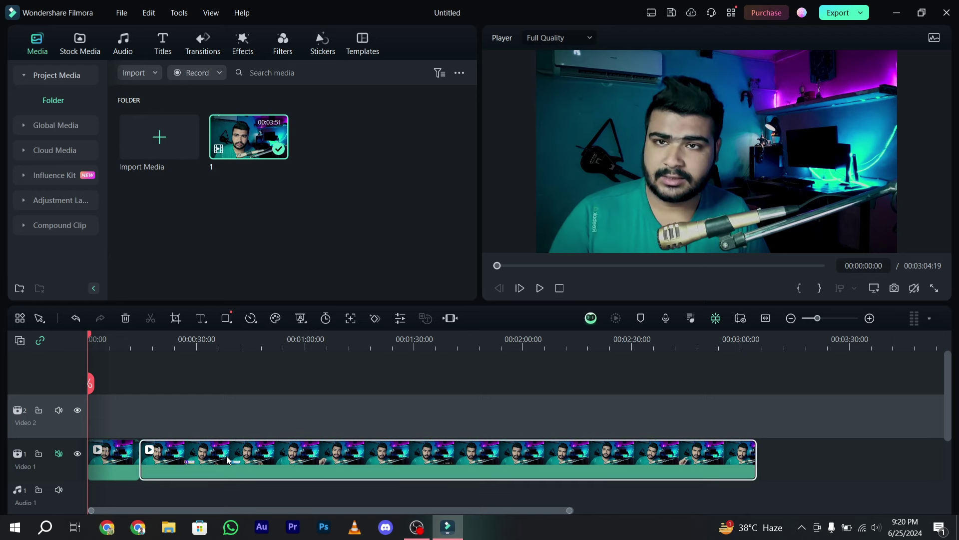
key(Delete)
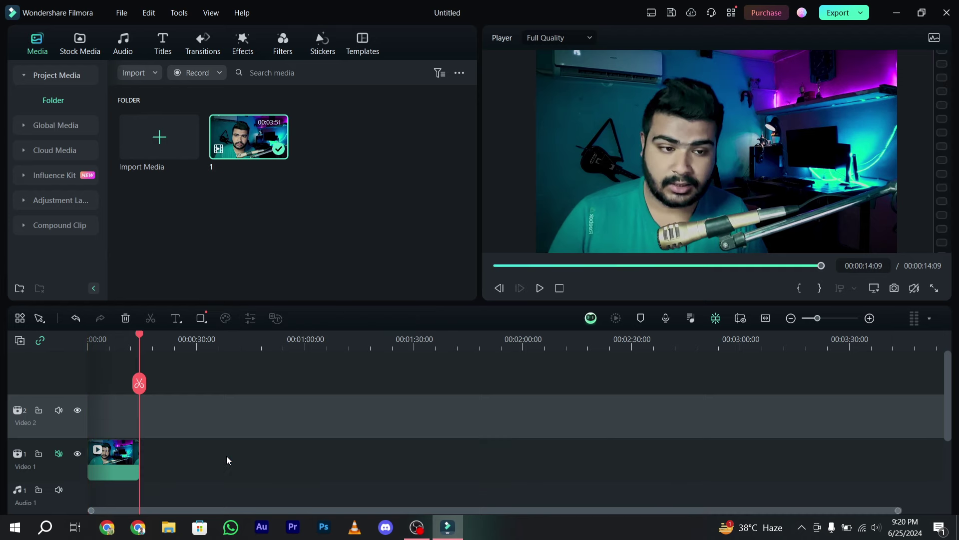
Remove the clip's background with AI Portrait and set the Edge Feather to 2.00
click(765, 319)
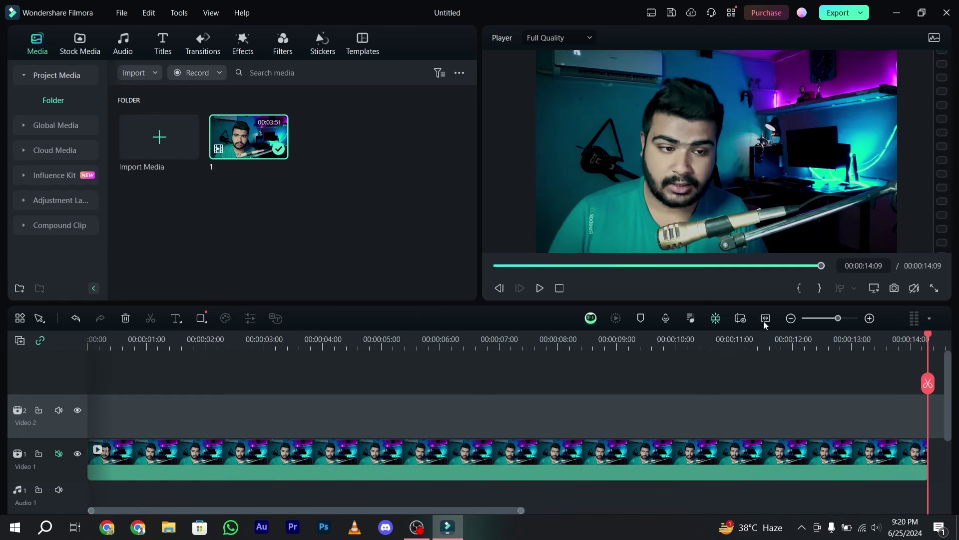
click(512, 264)
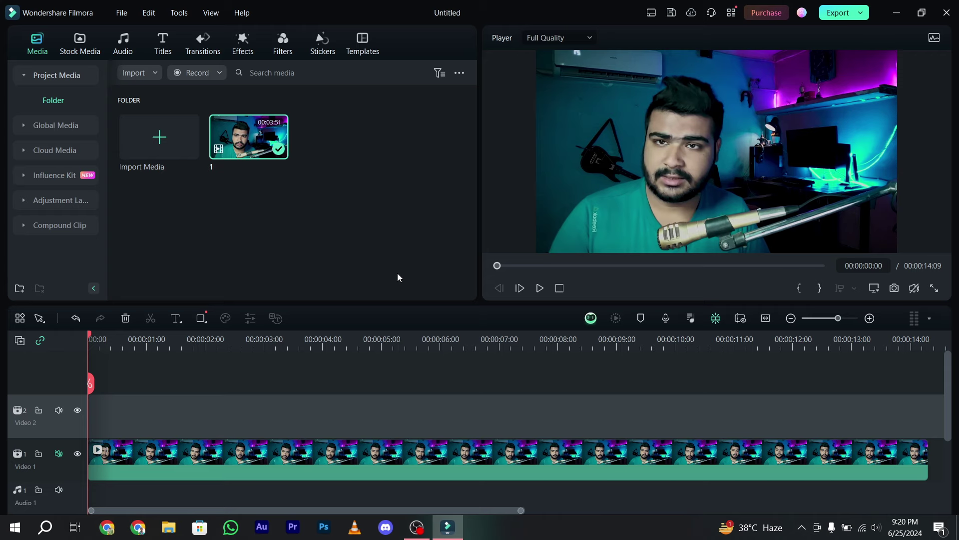
key(space)
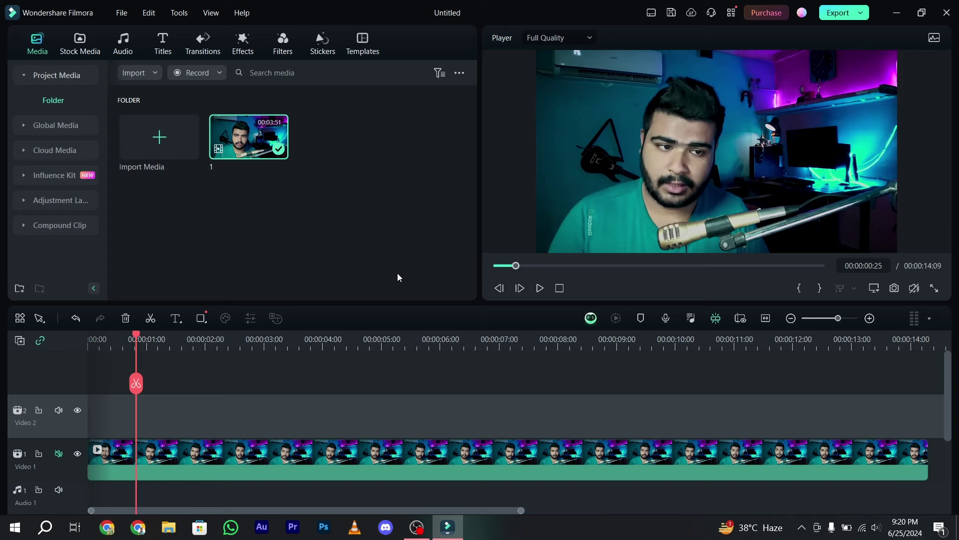
double_click(305, 458)
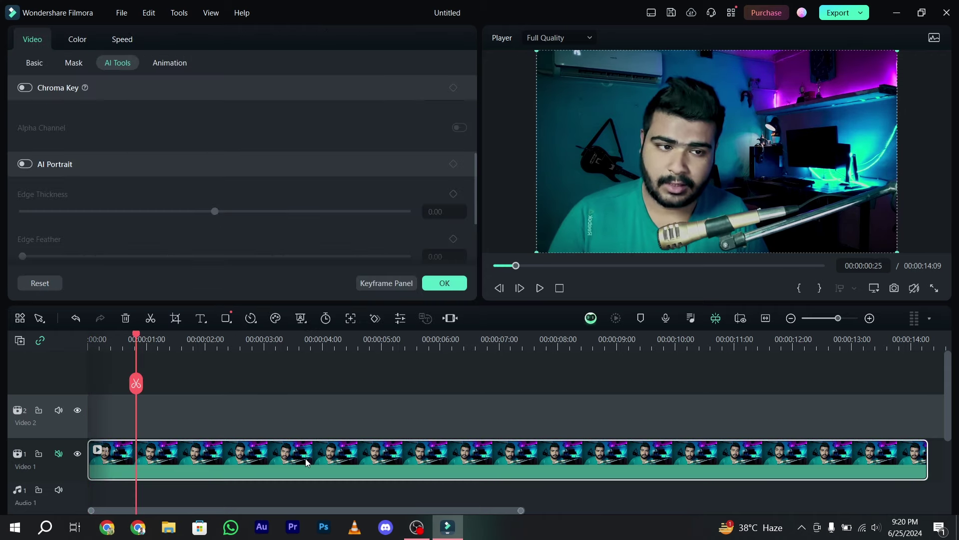
click(114, 62)
click(25, 164)
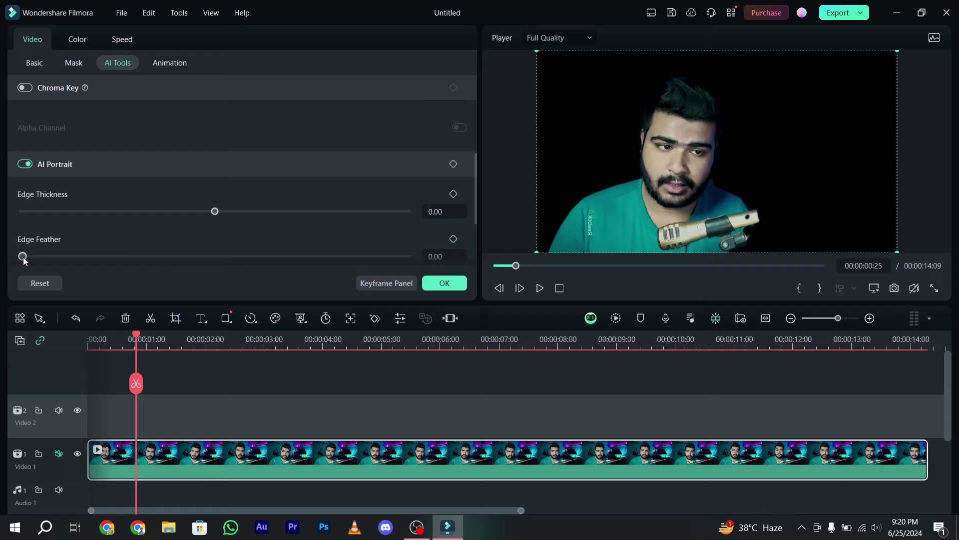
drag(22, 257, 61, 258)
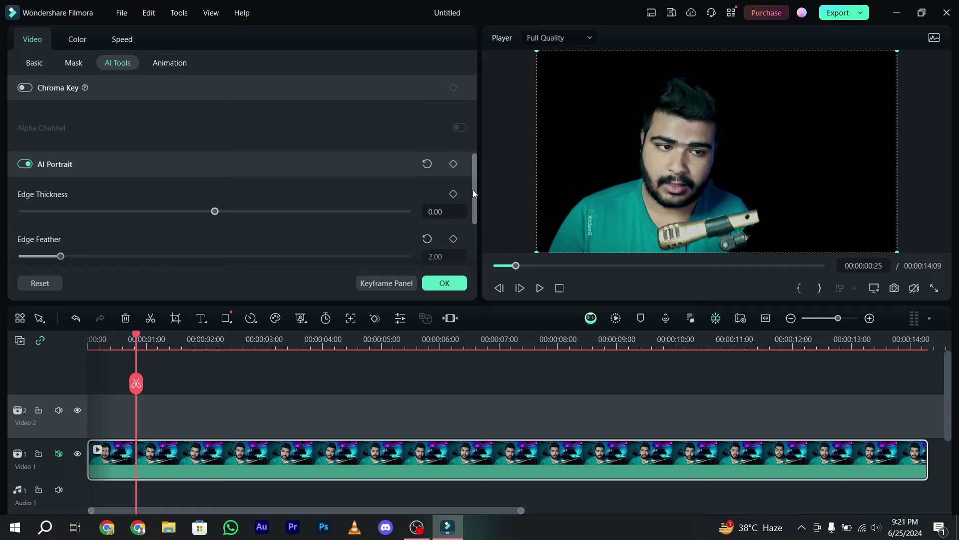
drag(477, 191, 477, 236)
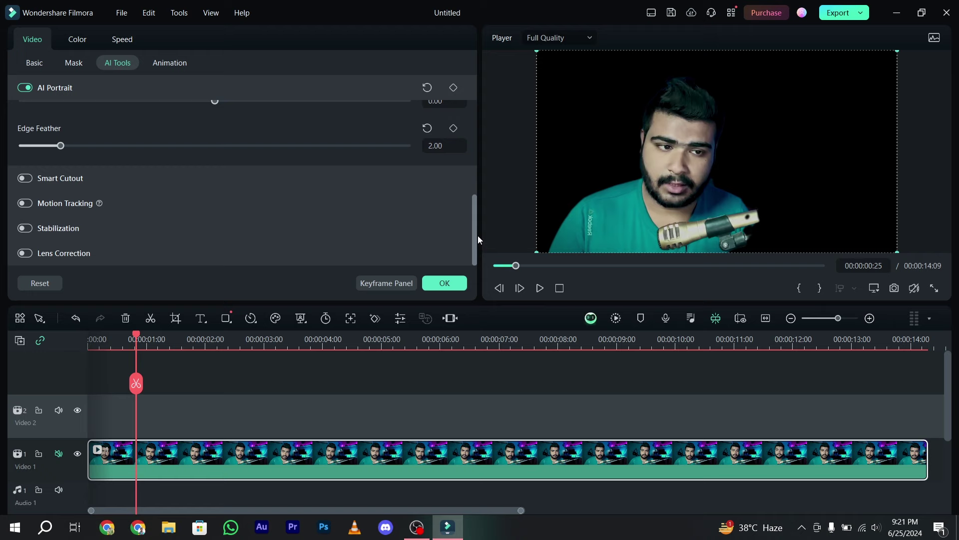
click(449, 285)
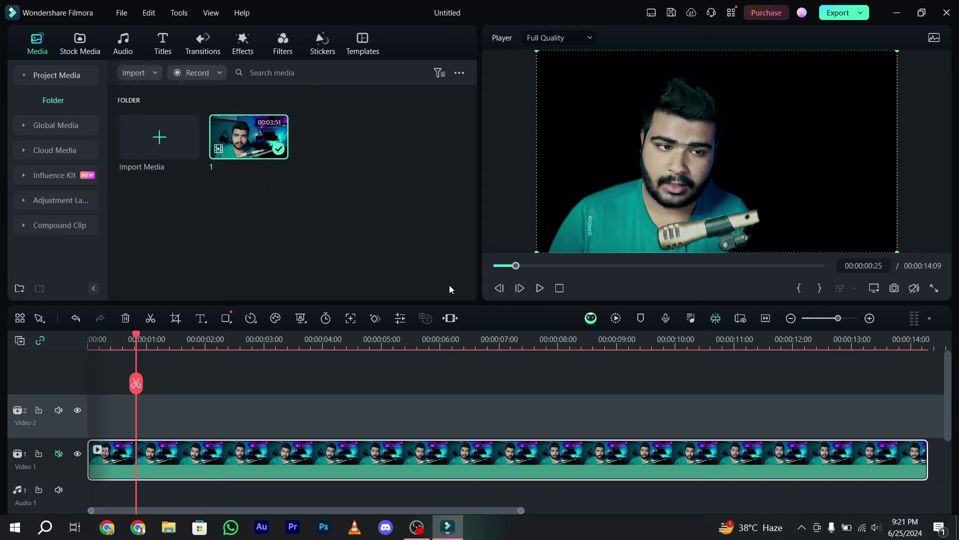
Copy the background-free clip and add one more video track above Video 2
right_click(370, 451)
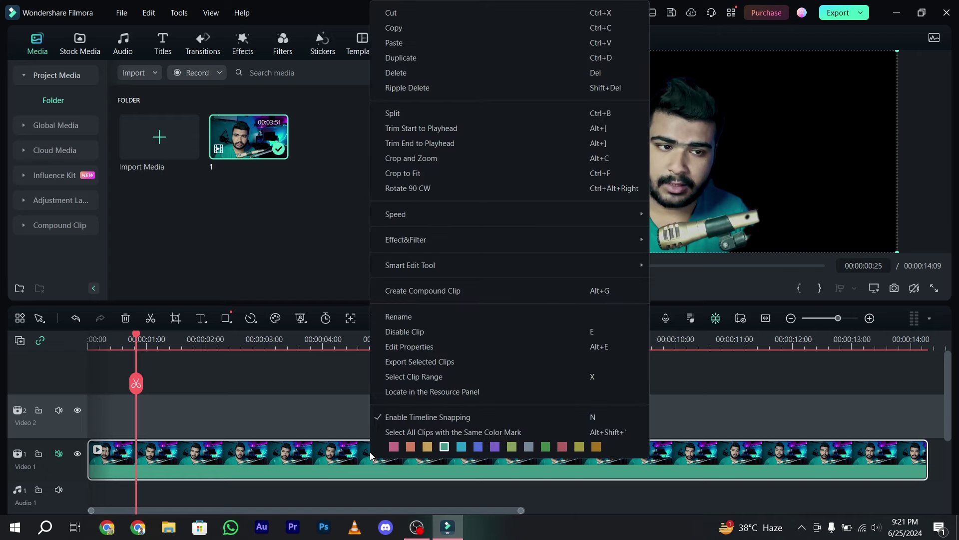
click(403, 33)
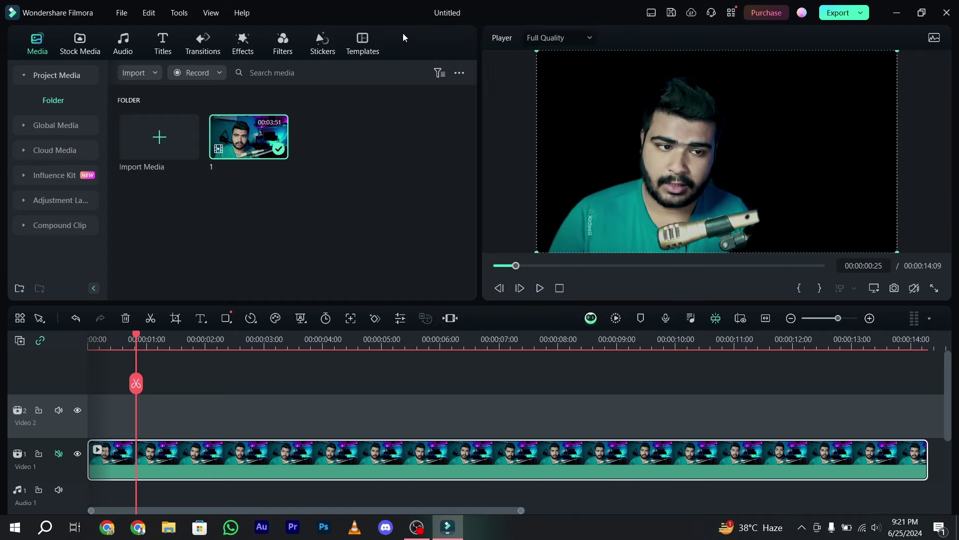
click(68, 431)
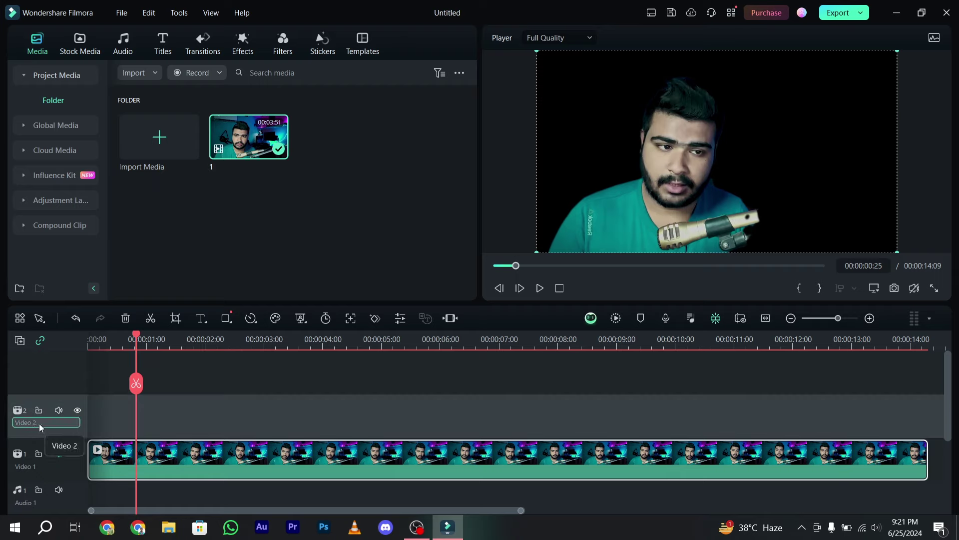
click(62, 429)
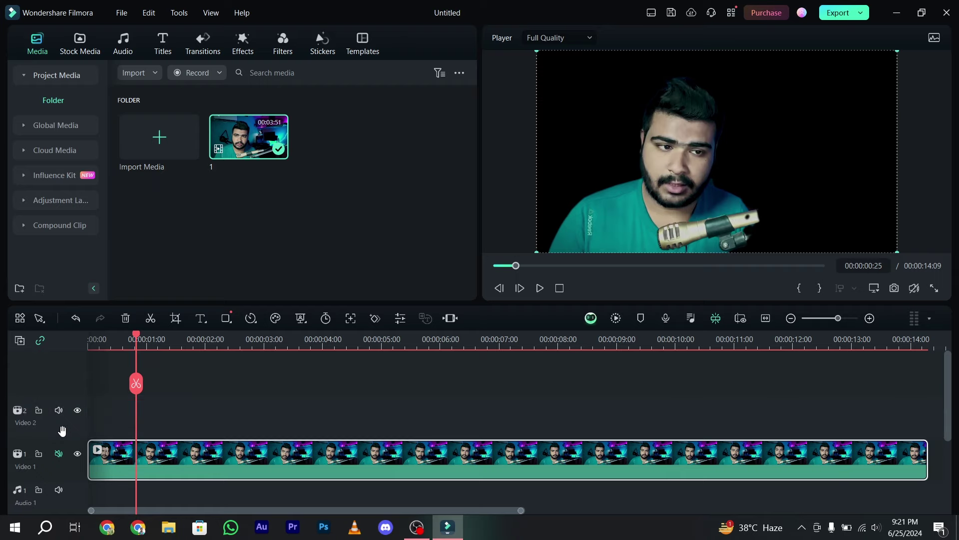
click(62, 430)
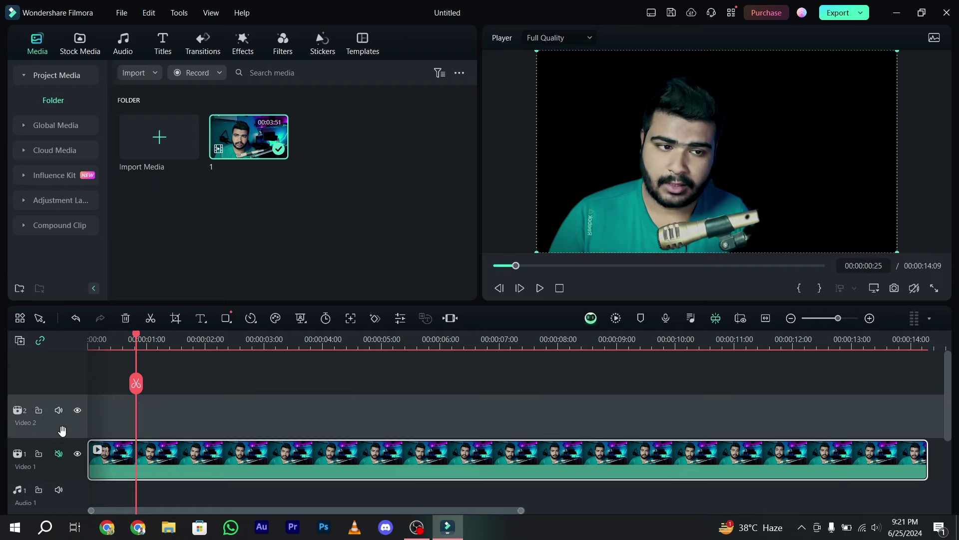
click(20, 340)
click(46, 360)
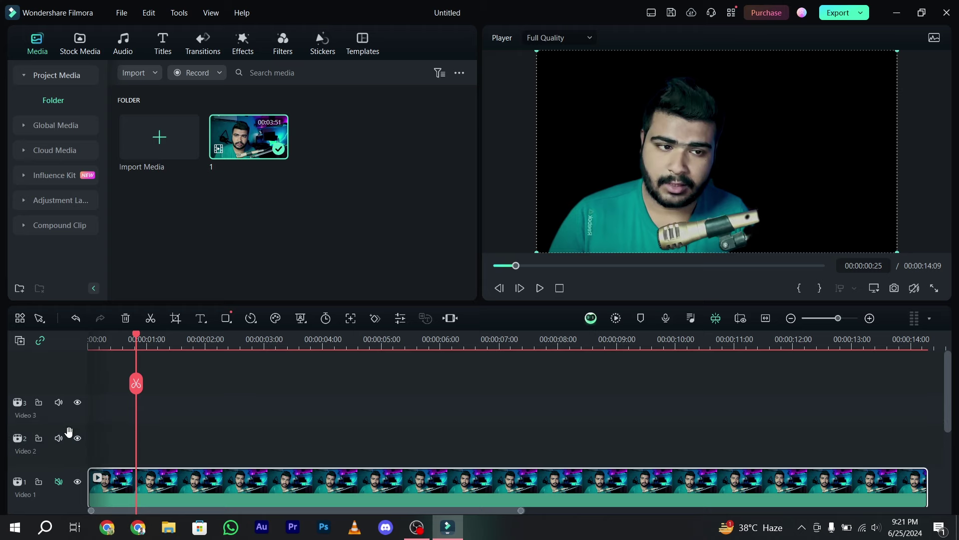
Paste the copied clip onto the Video 2 track and align it with the start of the timeline
key(ctrl+v)
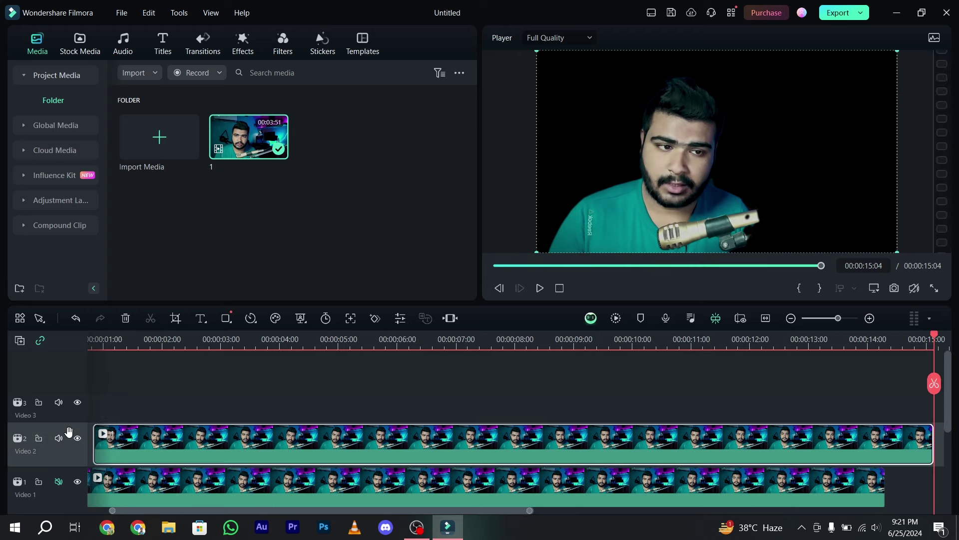
drag(285, 435, 195, 435)
drag(520, 264, 449, 268)
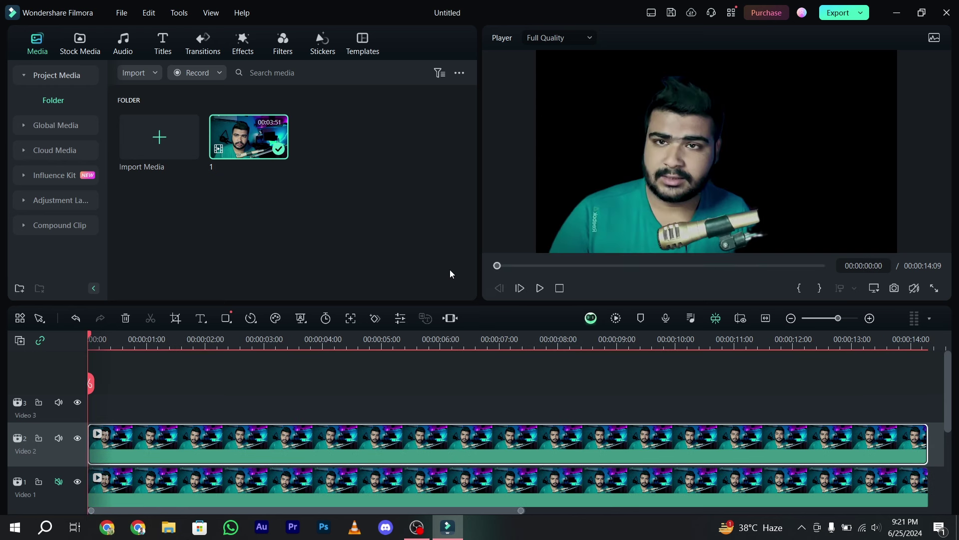
Position the pasted clip in the right half of the frame and the original clip in the left half
click(653, 198)
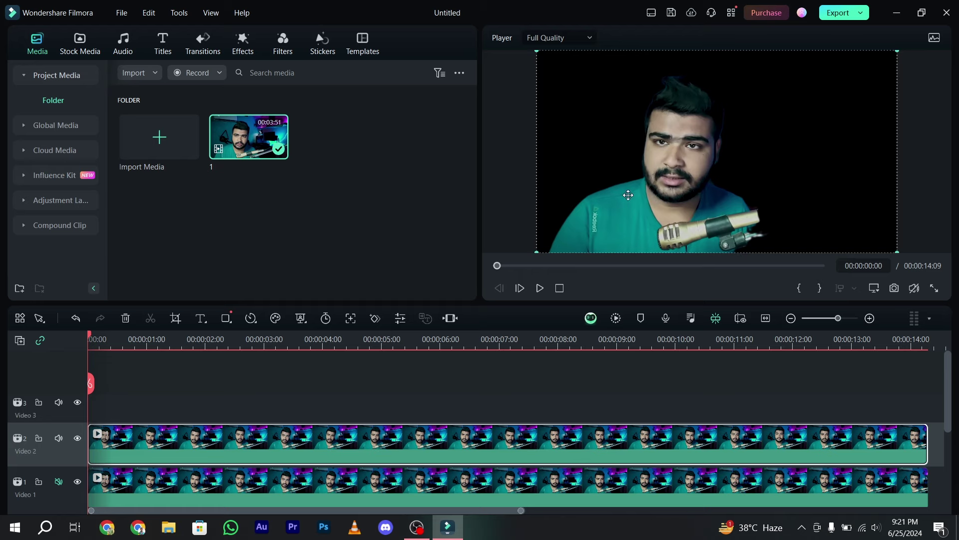
drag(628, 195, 778, 191)
click(632, 198)
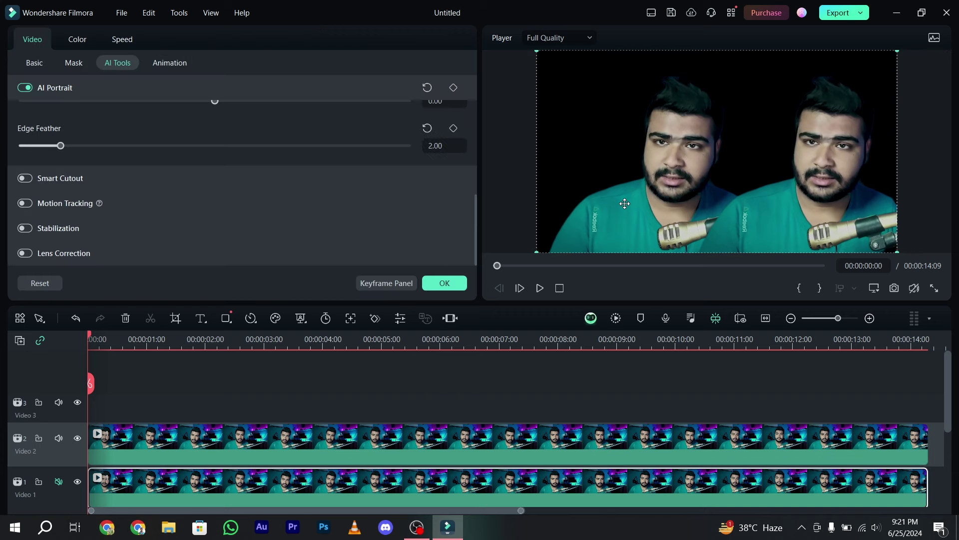
drag(615, 205, 590, 204)
click(887, 173)
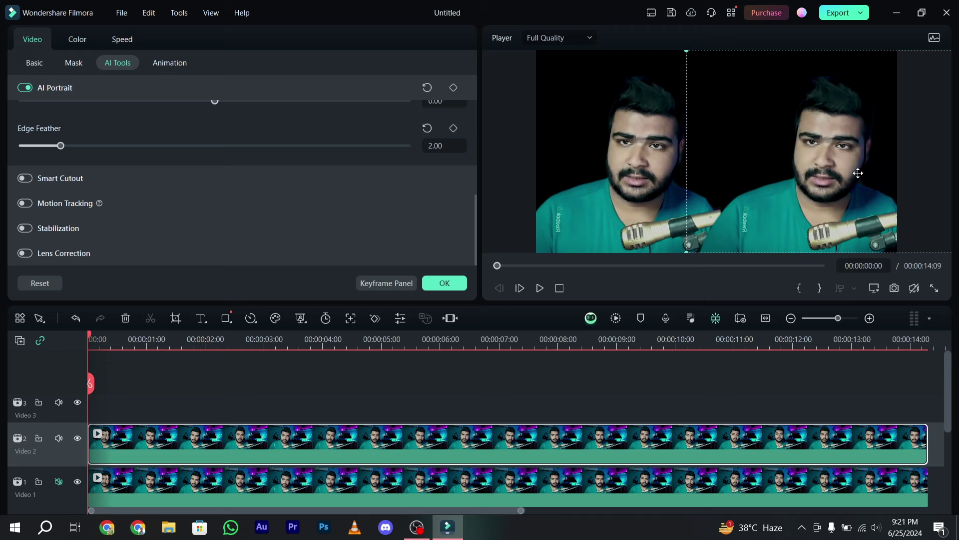
mouse_move(851, 173)
mouse_down()
mouse_move(837, 171)
mouse_move(848, 175)
mouse_up()
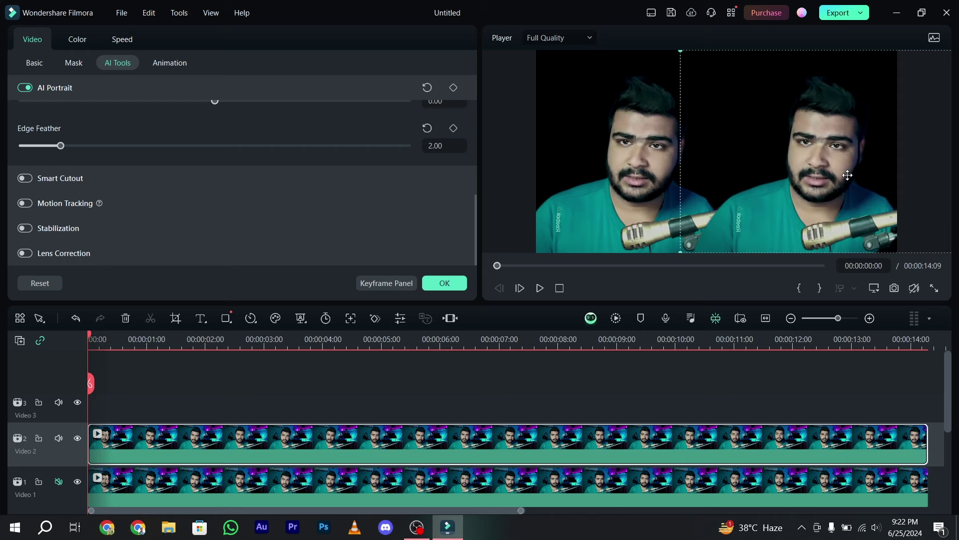
Move both person clips up one track to Video 2 and Video 3, and browse the trending stock media
drag(455, 487, 455, 366)
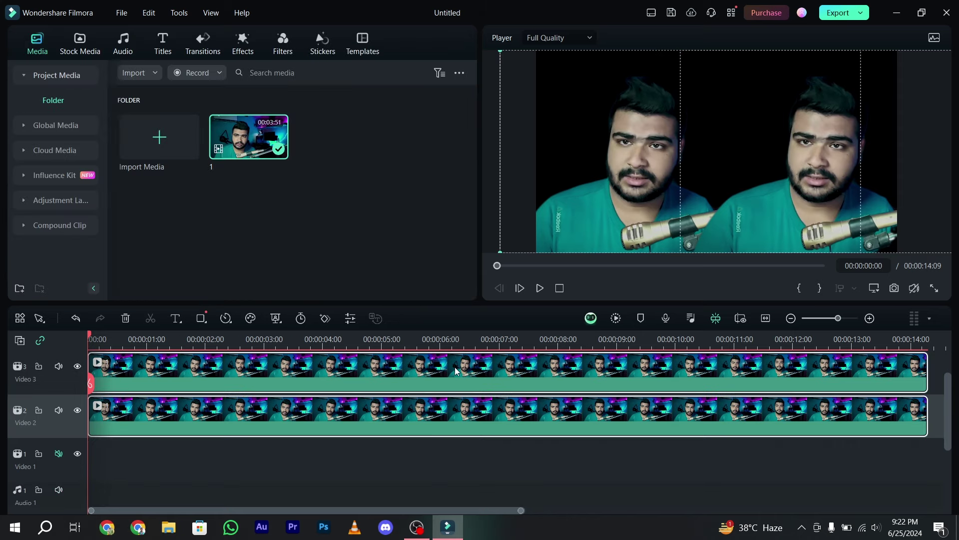
click(96, 48)
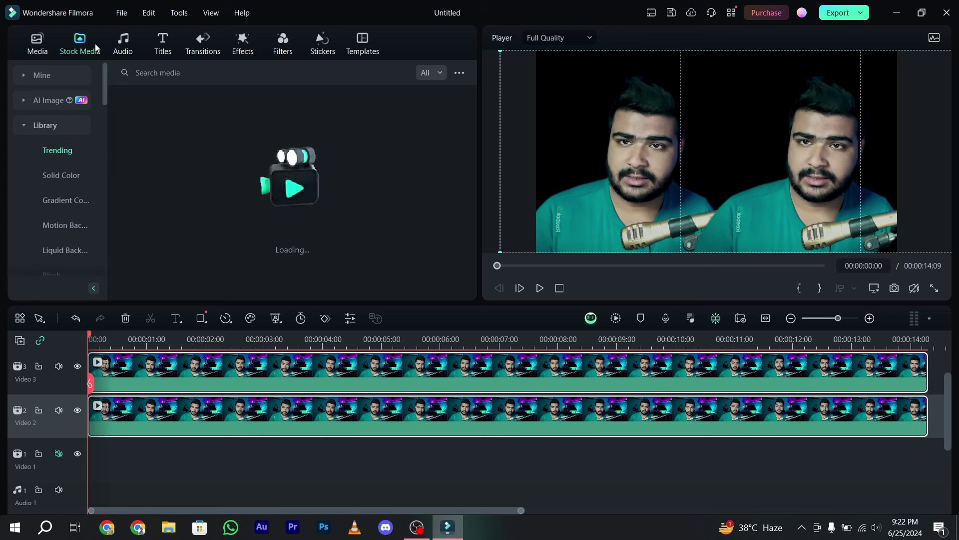
mouse_move(102, 93)
mouse_down()
mouse_move(107, 183)
mouse_move(98, 87)
mouse_up()
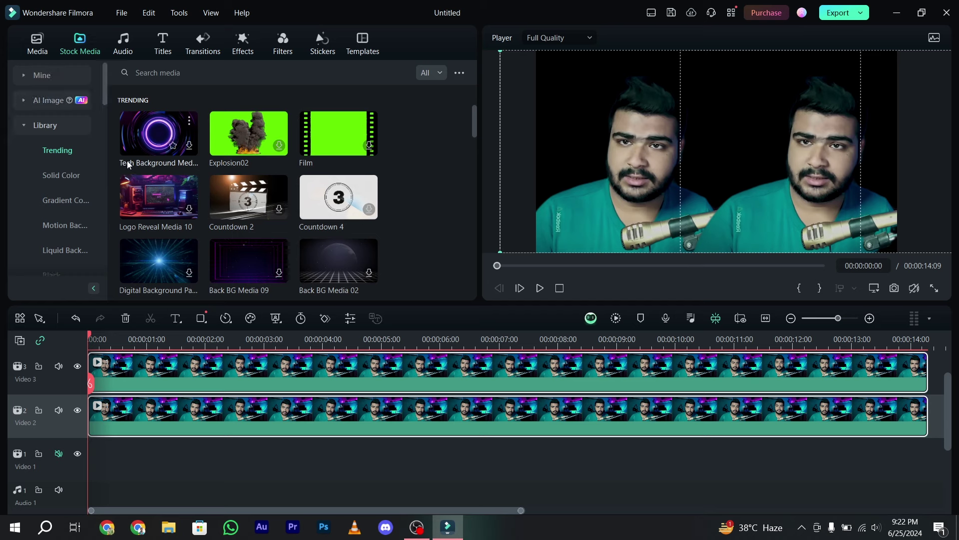
click(28, 54)
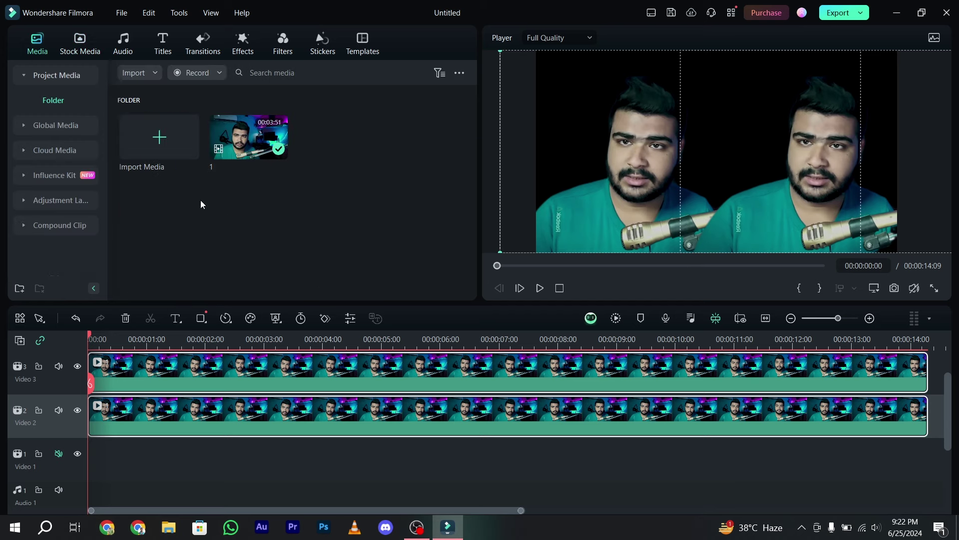
Place the blurred green background image on Video 1, extend it to the person clips' end, and crop it to fit the frame
drag(331, 146, 95, 462)
drag(381, 463, 842, 458)
right_click(696, 456)
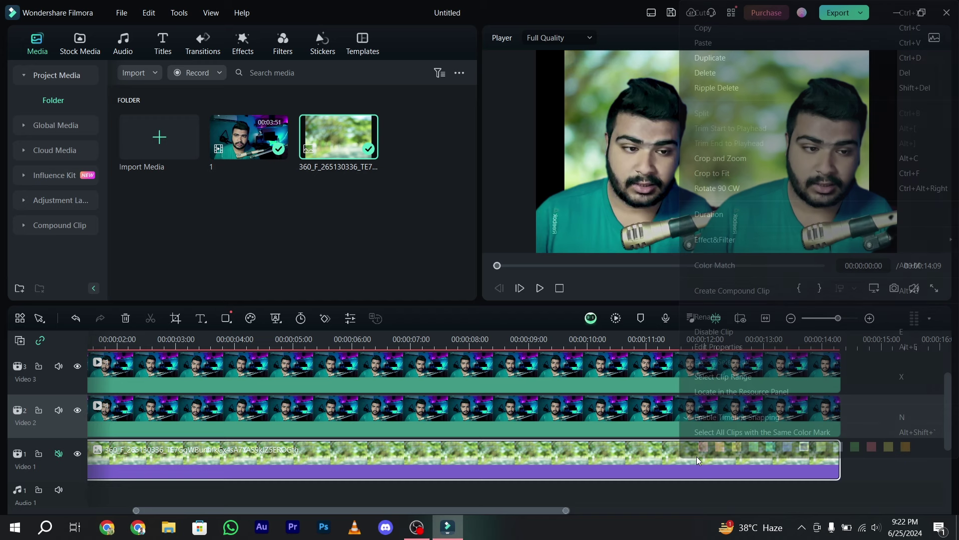
click(712, 172)
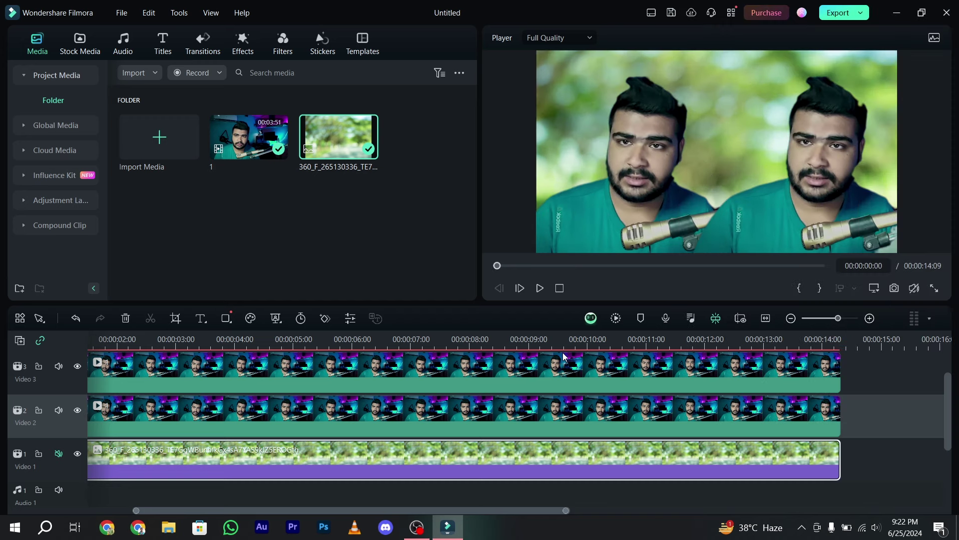
Check the Record Audio settings and close them without recording
scroll(948, 383, up, 2)
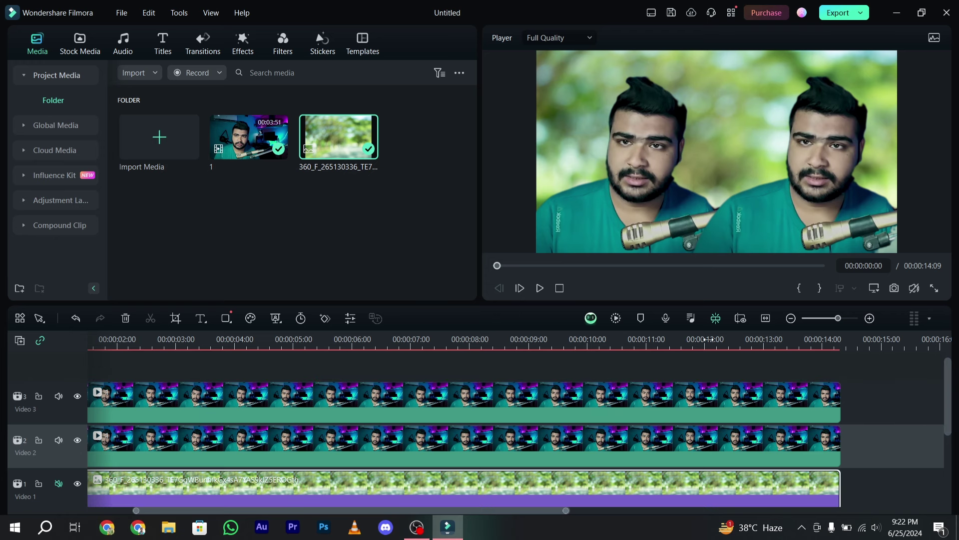
click(666, 319)
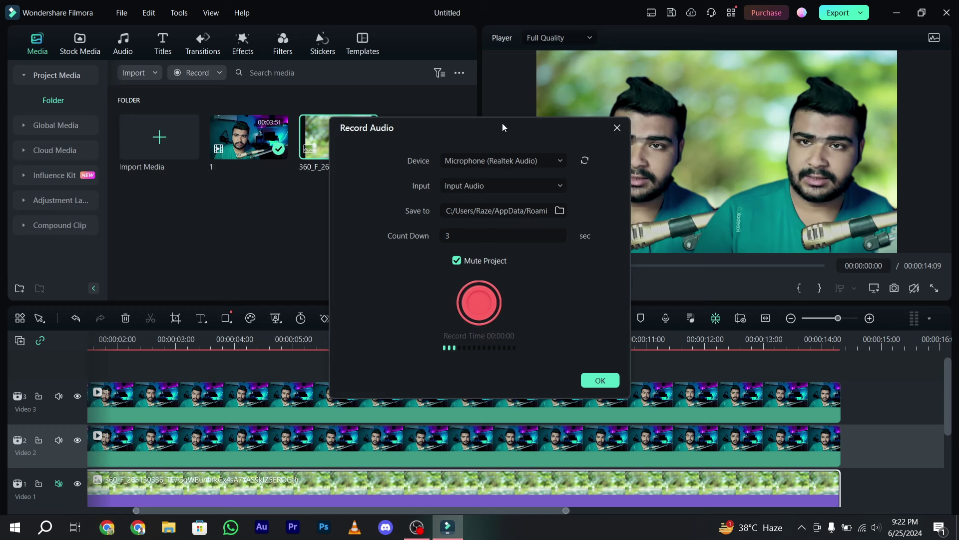
click(616, 128)
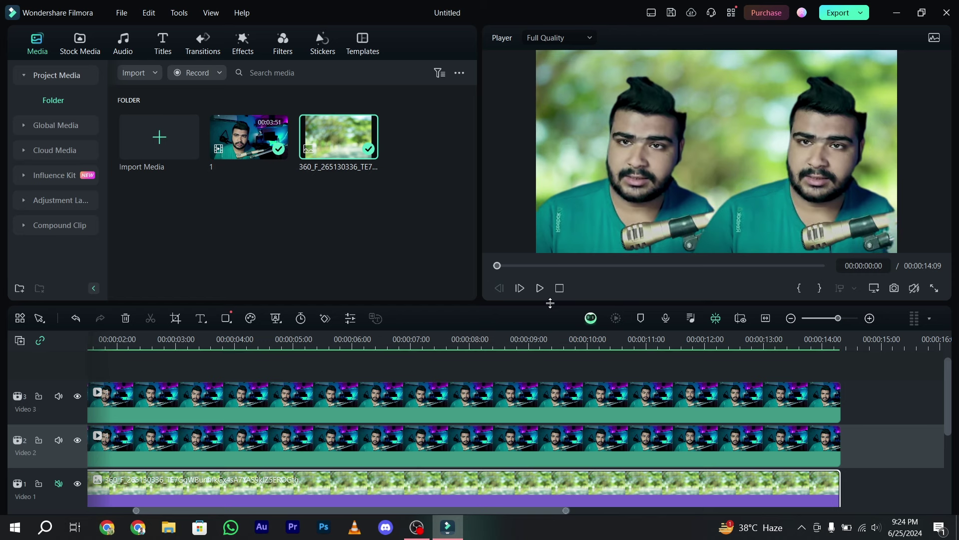
Play back the clone composite, return to the start of the timeline, and preview the opening seconds again
key(space)
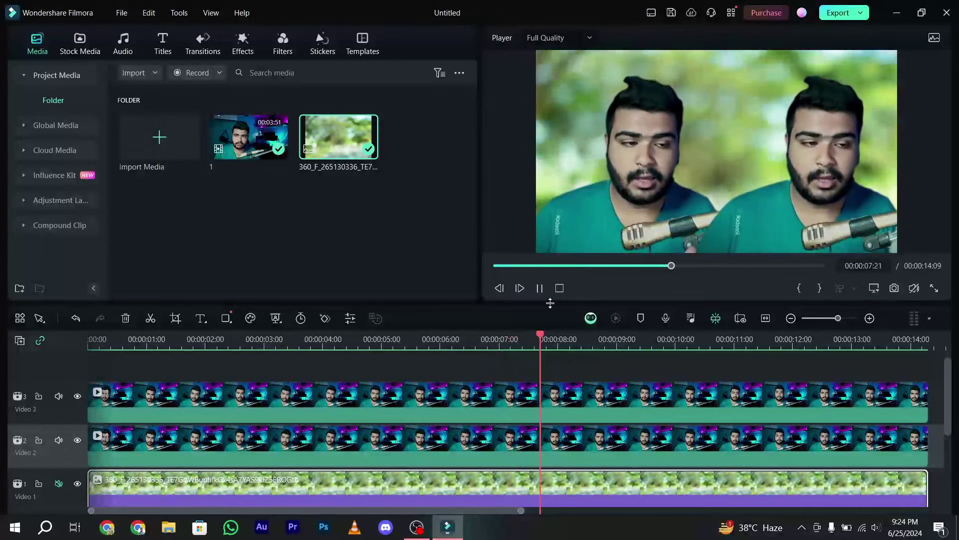
key(space)
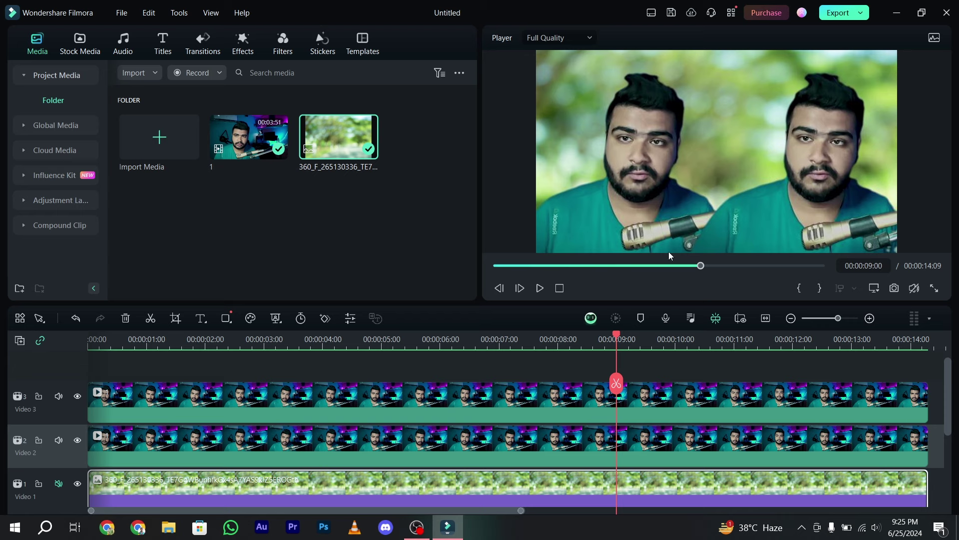
click(566, 266)
key(Home)
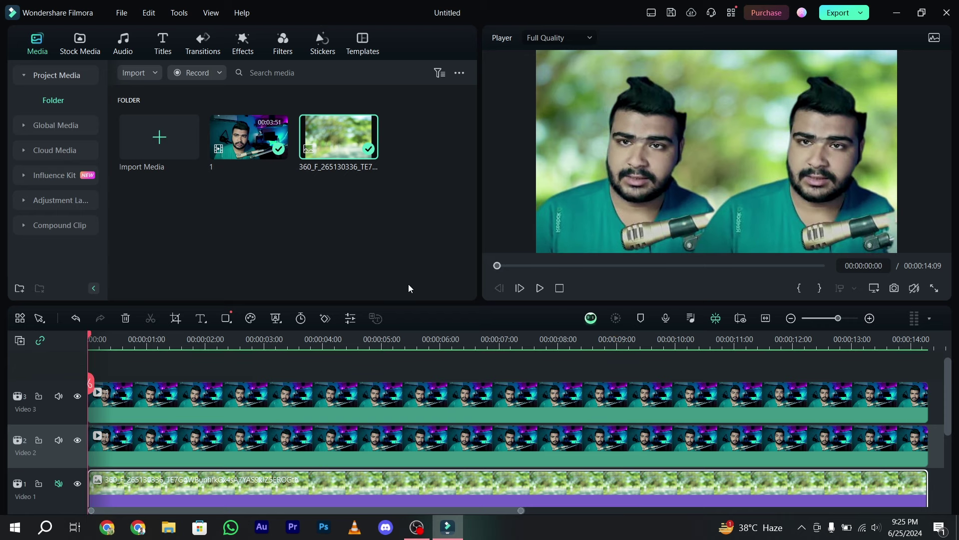
key(space)
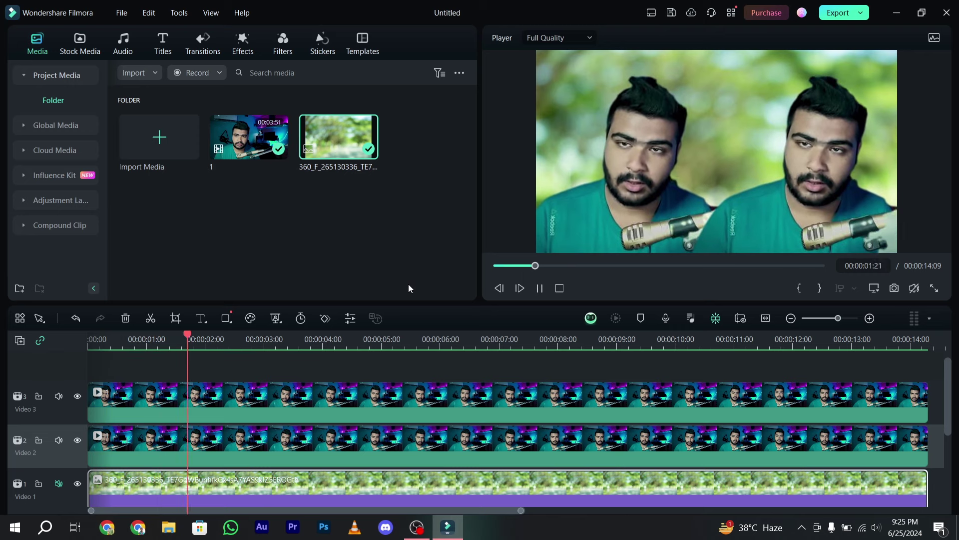
key(space)
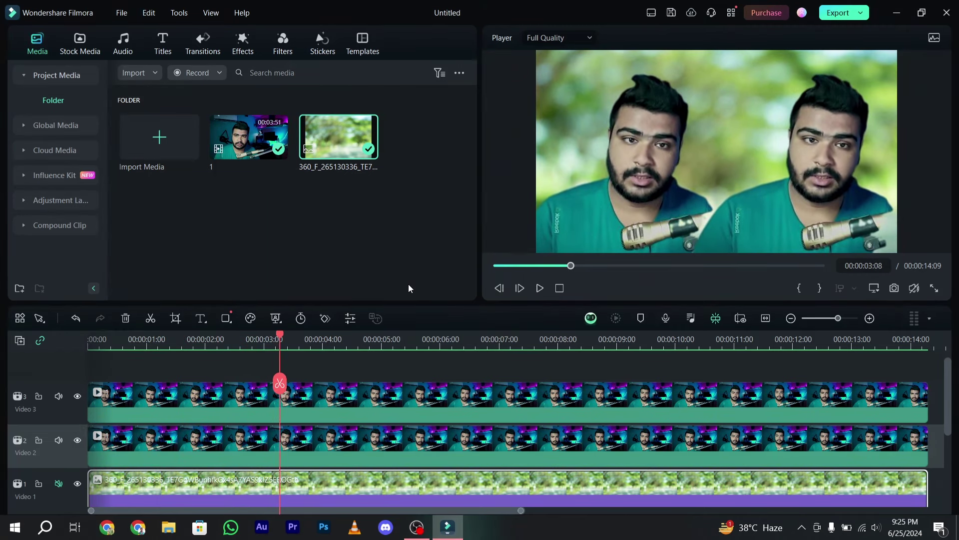